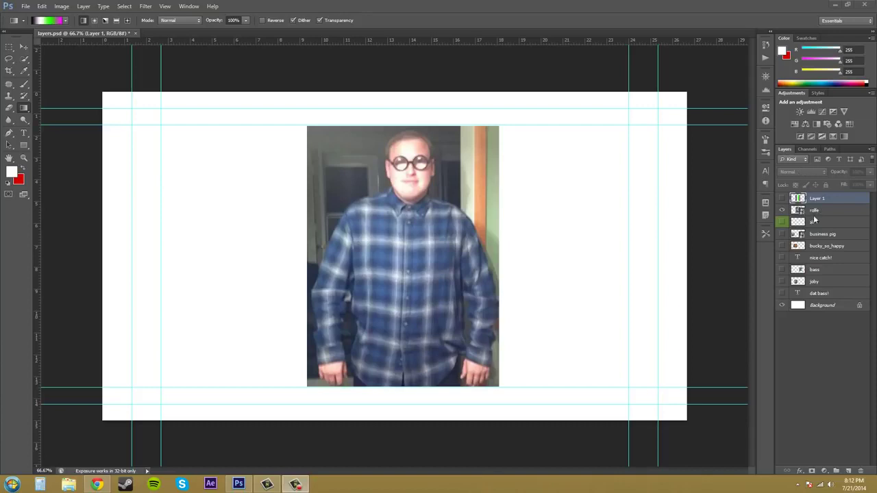
Load the man's photo layer outline as a selection and show the gradient Layer 1 in Normal blend mode
ctrl+click(799, 211)
click(819, 211)
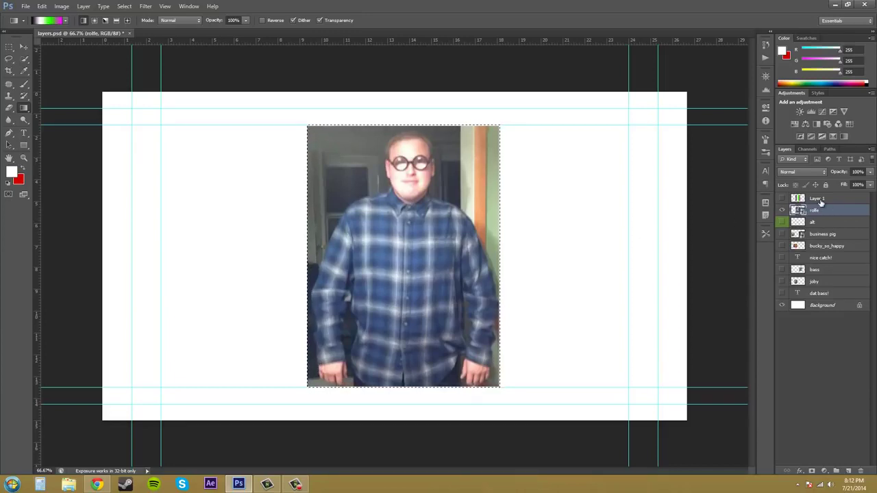
click(823, 200)
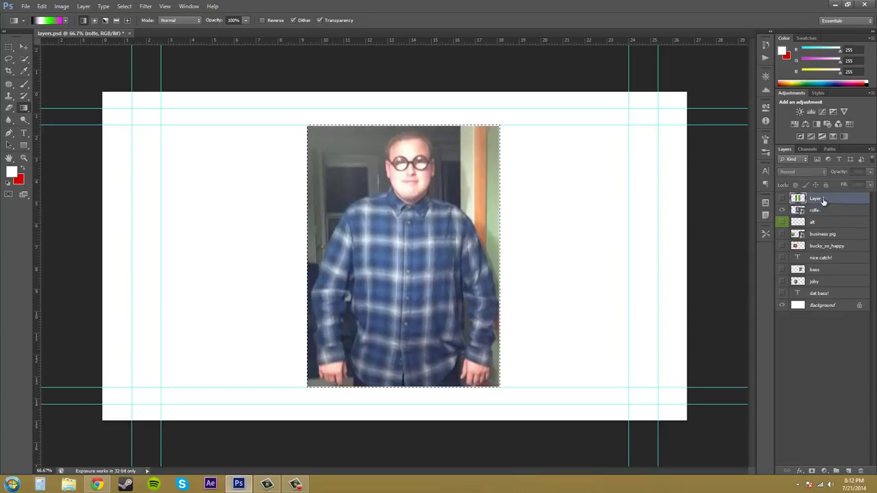
click(782, 199)
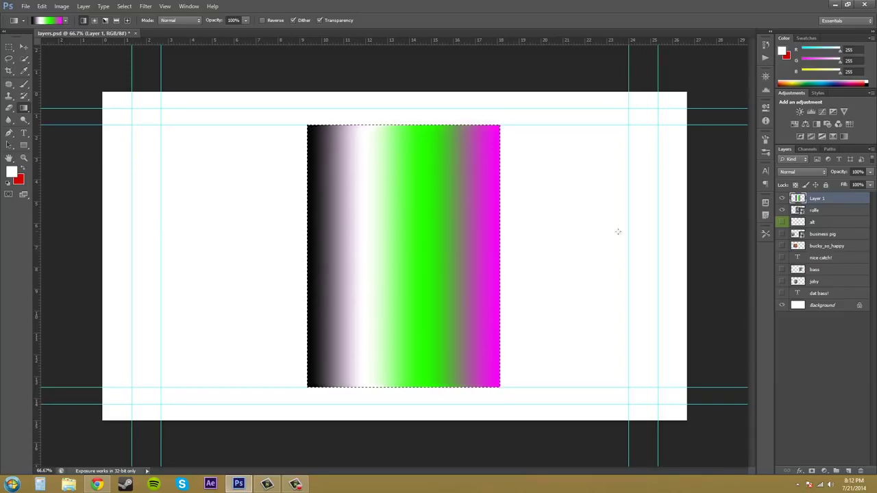
click(810, 172)
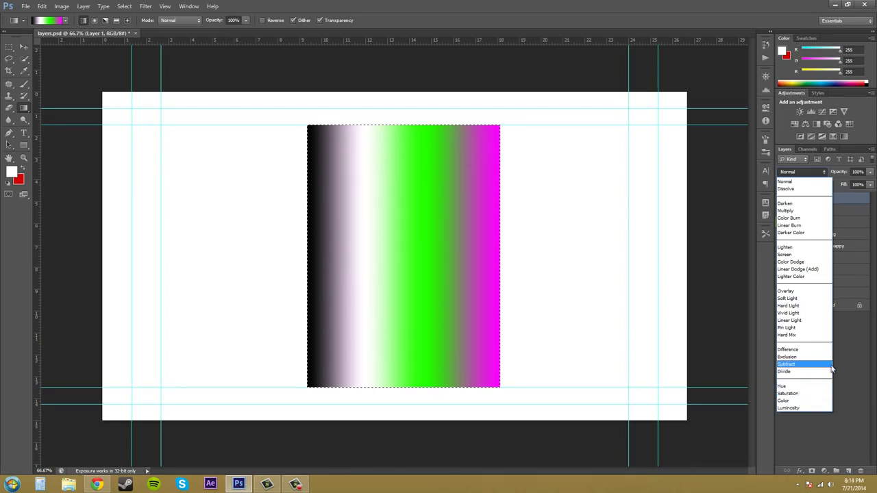
click(787, 182)
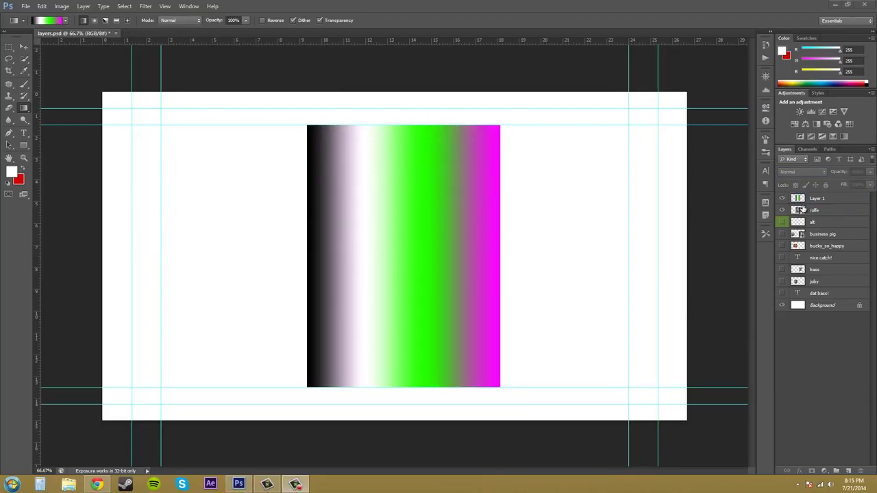
Load Layer 1's outline as a selection and set the layer's blend mode to Dissolve
ctrl+click(808, 199)
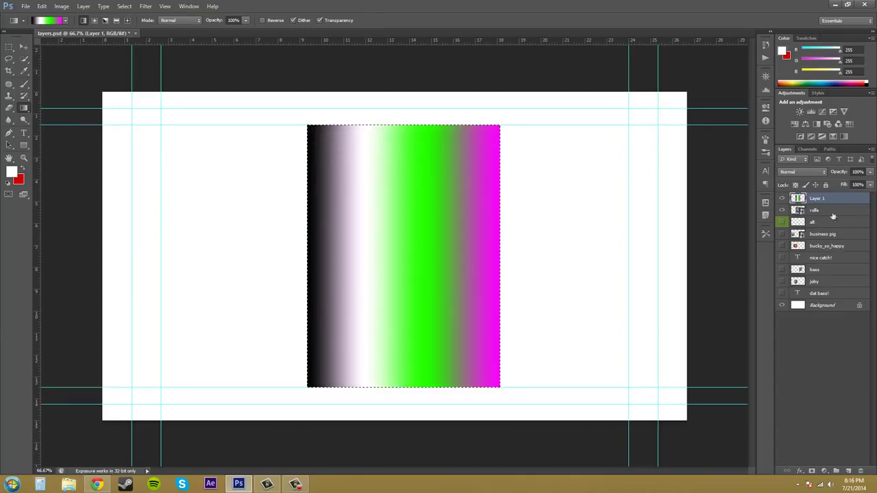
click(816, 174)
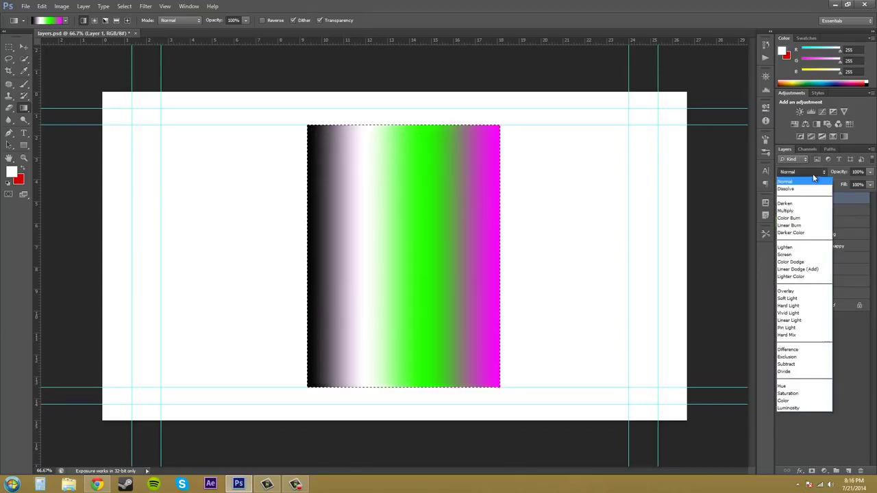
click(815, 192)
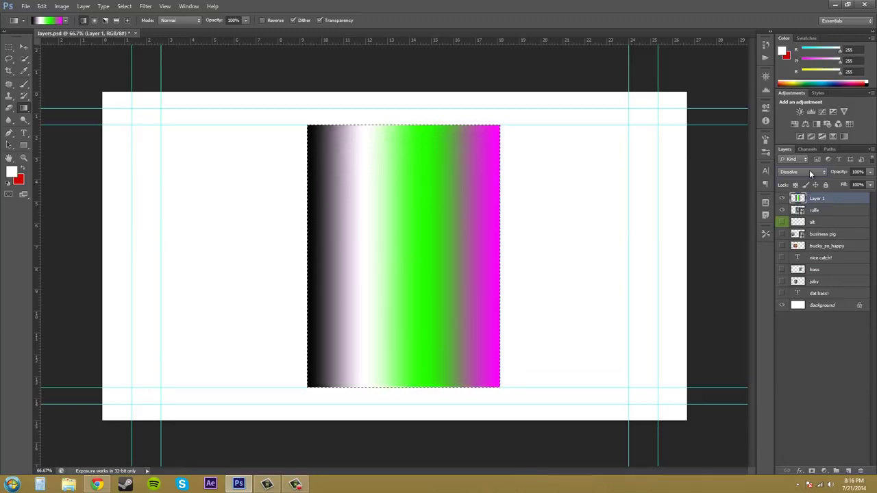
click(839, 214)
click(840, 199)
Preview Dissolve by lowering Layer 1's opacity to 0% and raising it to 100%, and restore the Normal blend mode
click(871, 173)
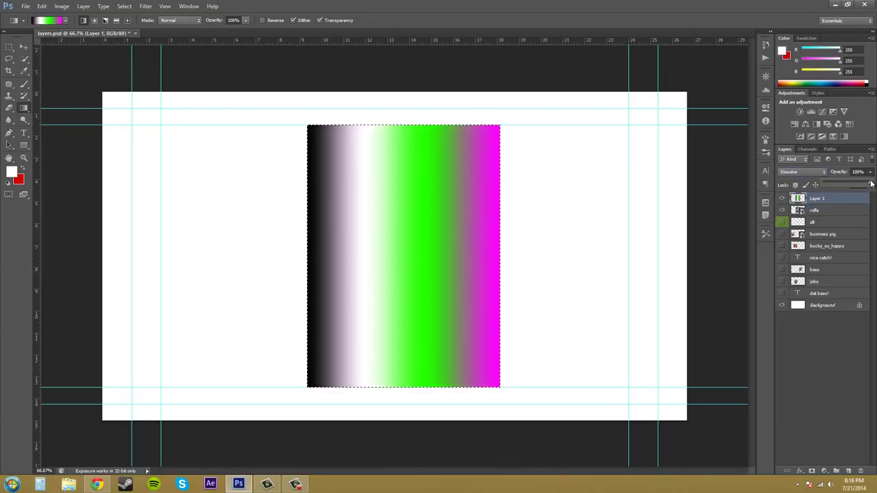
drag(871, 185, 854, 187)
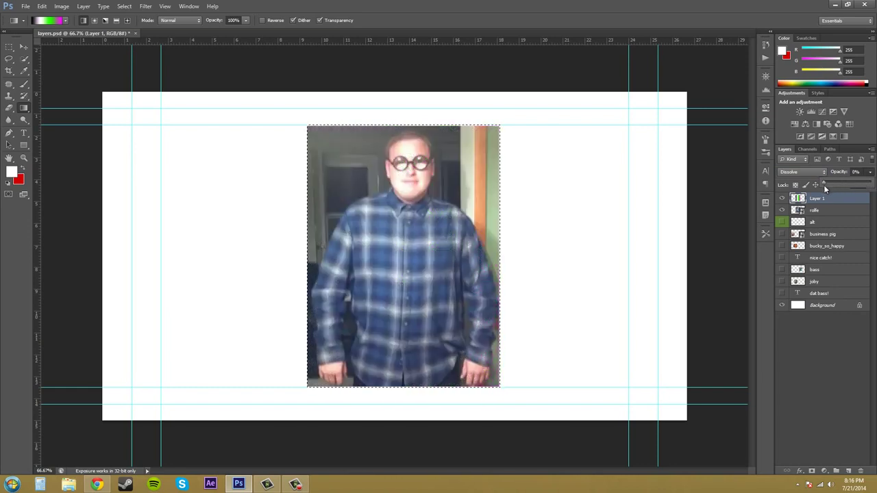
drag(840, 181, 876, 185)
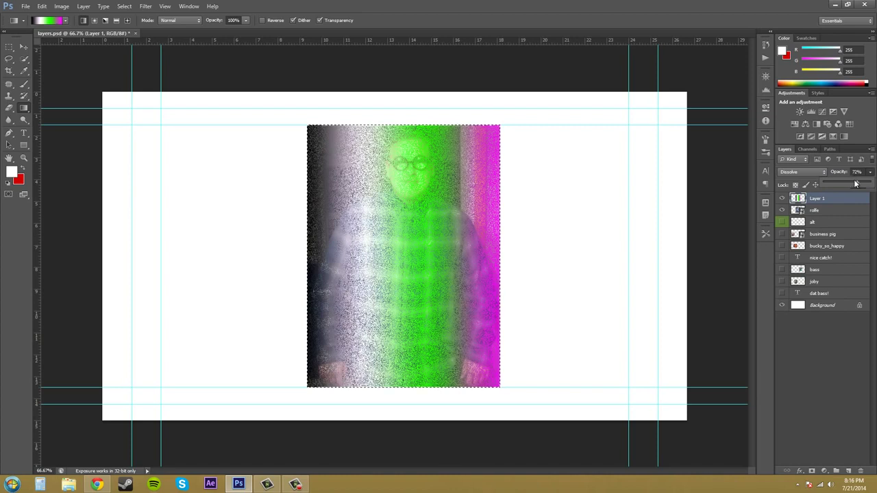
click(802, 172)
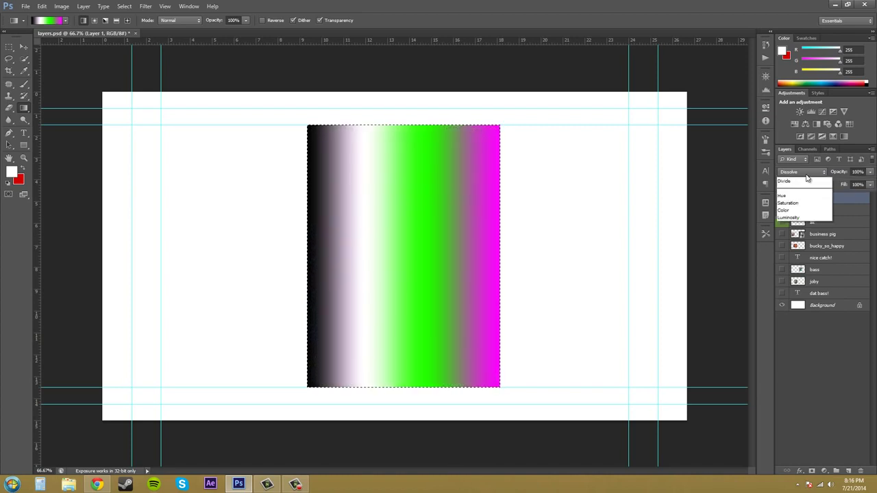
click(799, 179)
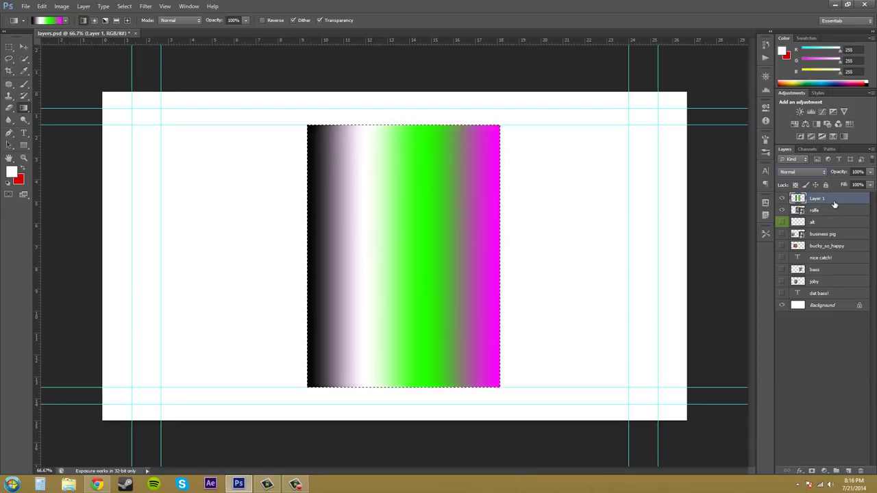
Set Layer 1's blend mode to Darken and clear the selection
click(815, 172)
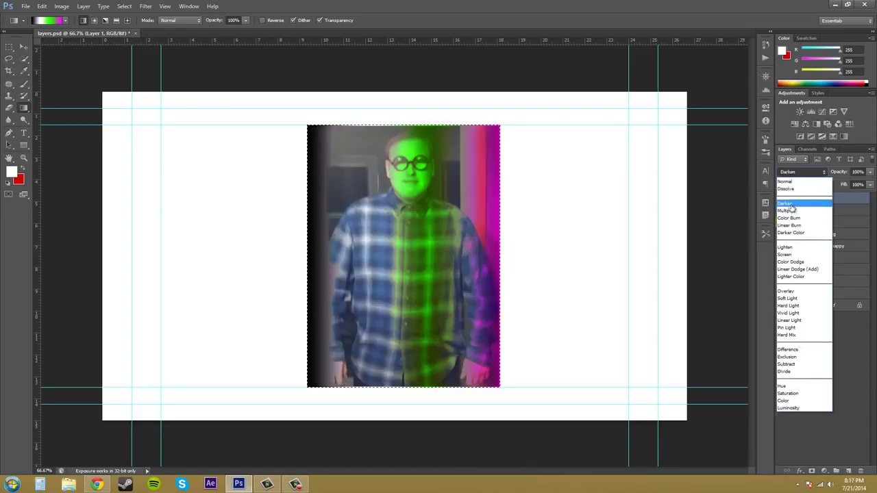
click(791, 205)
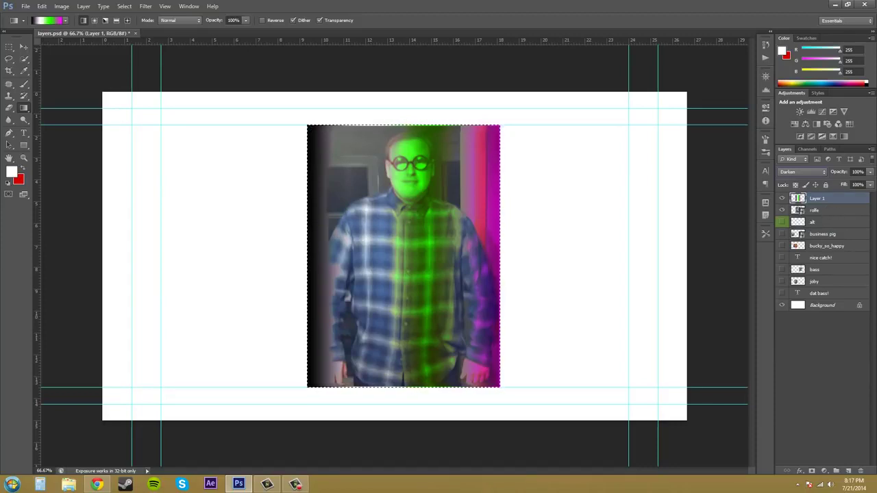
key(ctrl+d)
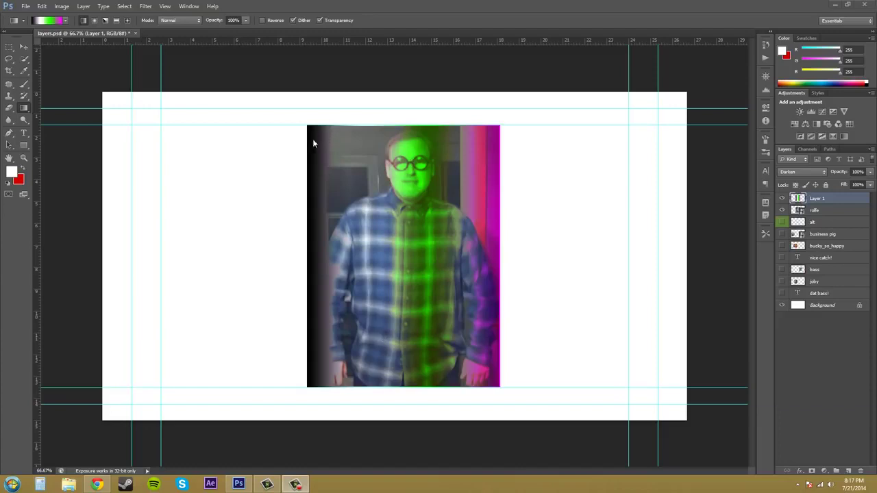
Set Layer 1's blend mode to Multiply and clear the selection around the photo
click(782, 210)
click(795, 172)
click(799, 211)
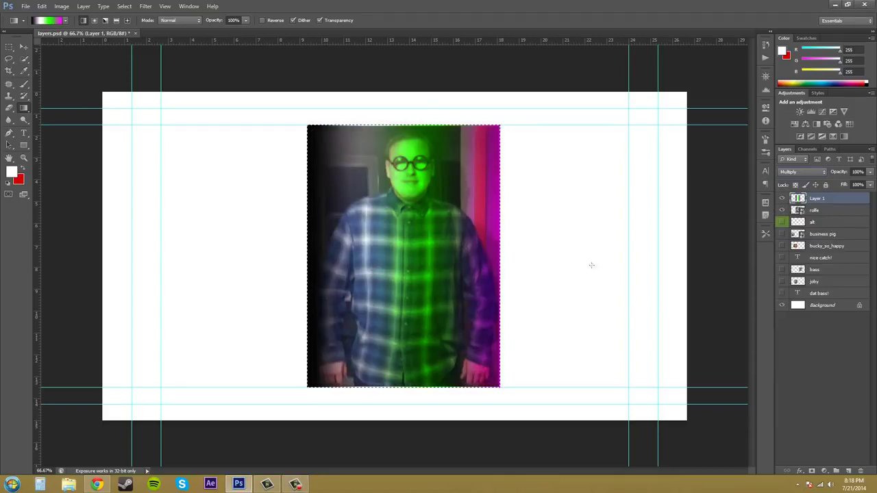
key(ctrl+d)
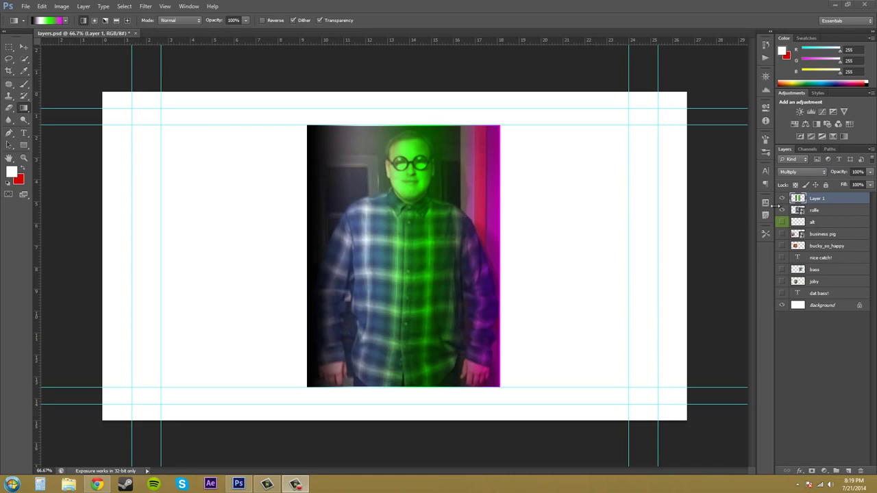
Try Color Burn on Layer 1, switch its blend mode to Linear Burn, and clear the selection
click(797, 172)
click(789, 218)
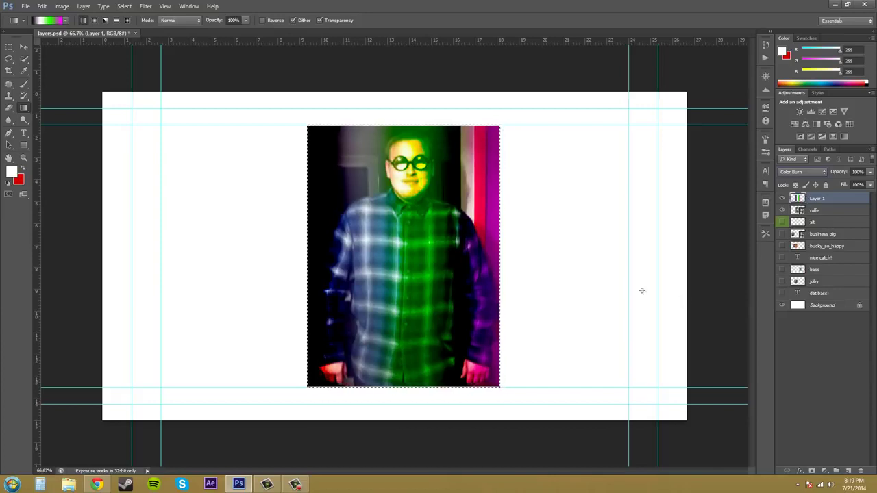
click(805, 174)
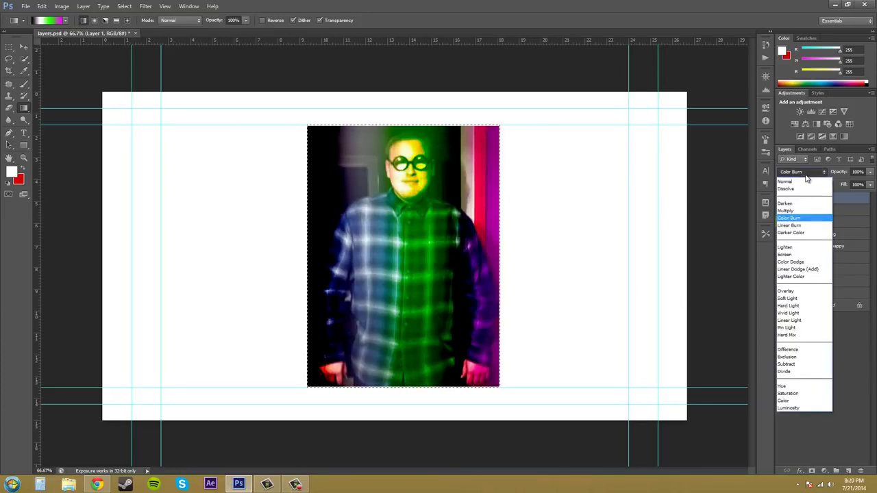
click(793, 225)
key(ctrl+d)
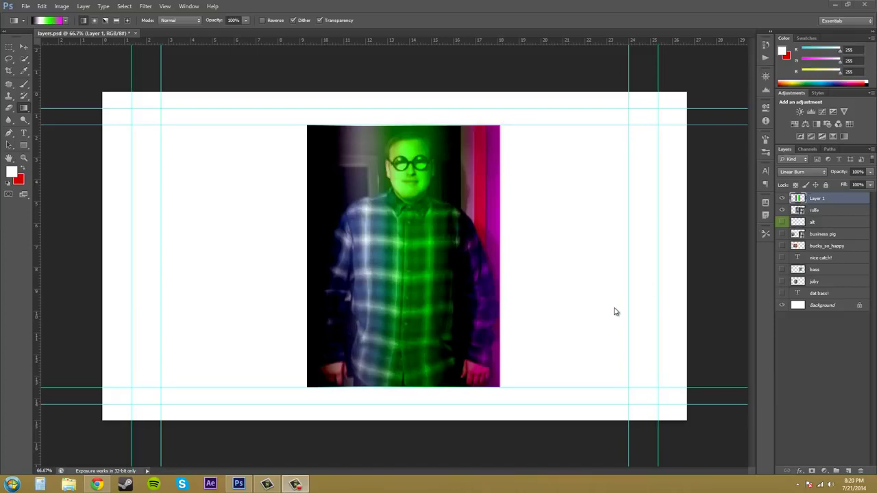
Set Layer 1's blend mode to Darker Color and activate the Move tool
click(804, 171)
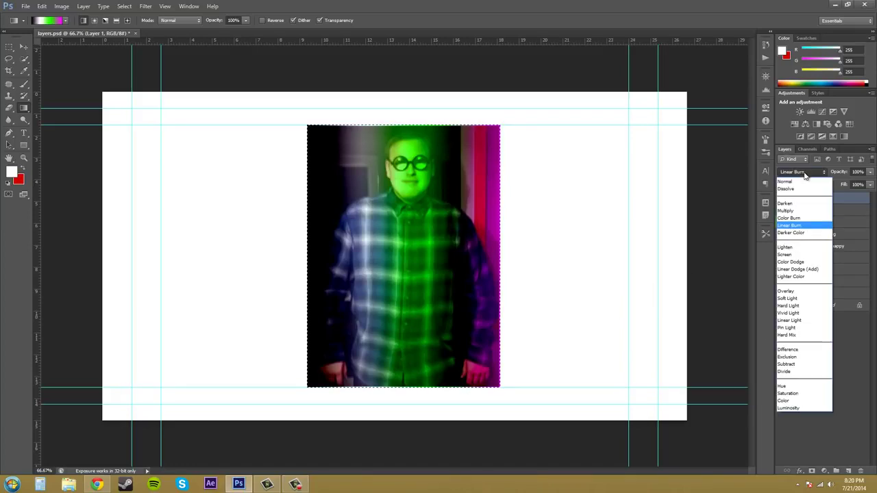
click(786, 247)
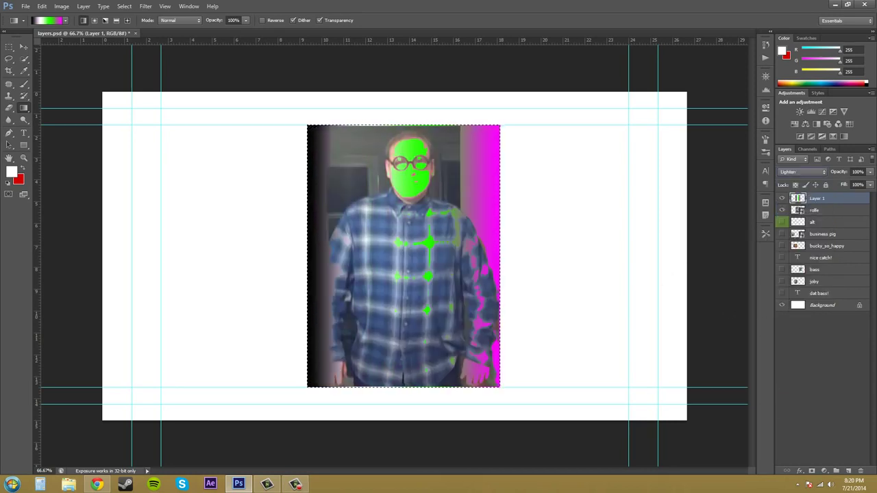
key(Up)
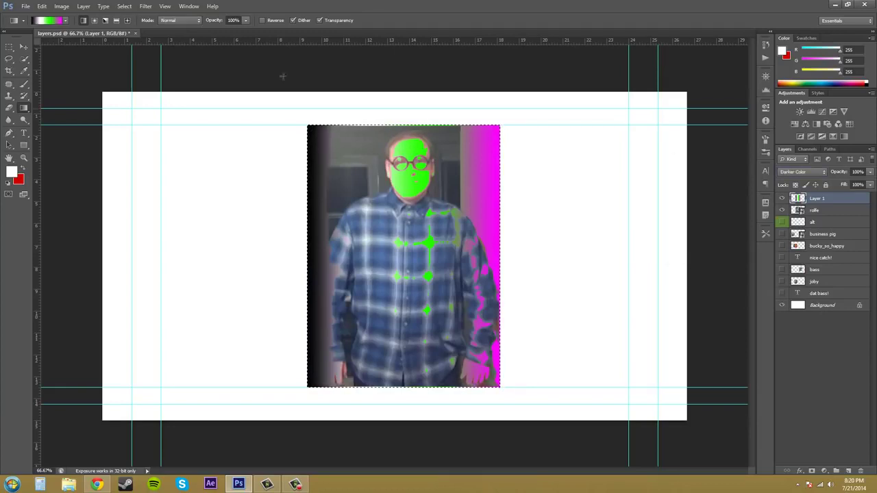
click(25, 48)
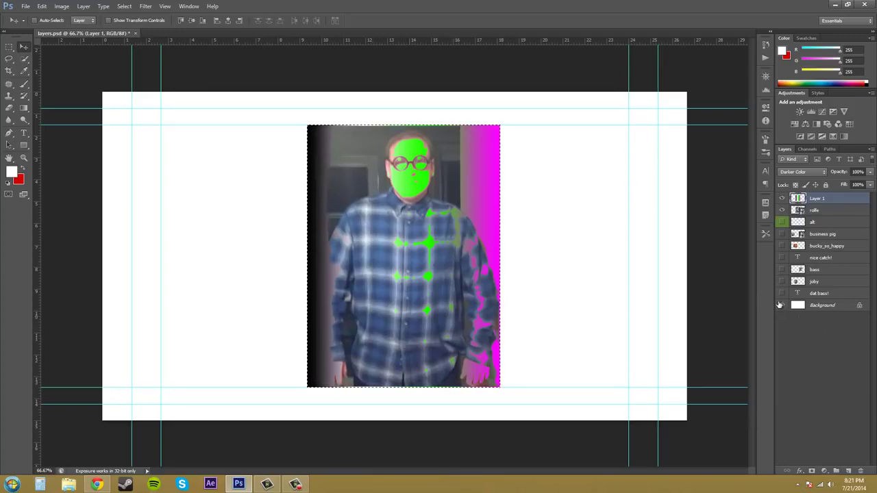
click(809, 170)
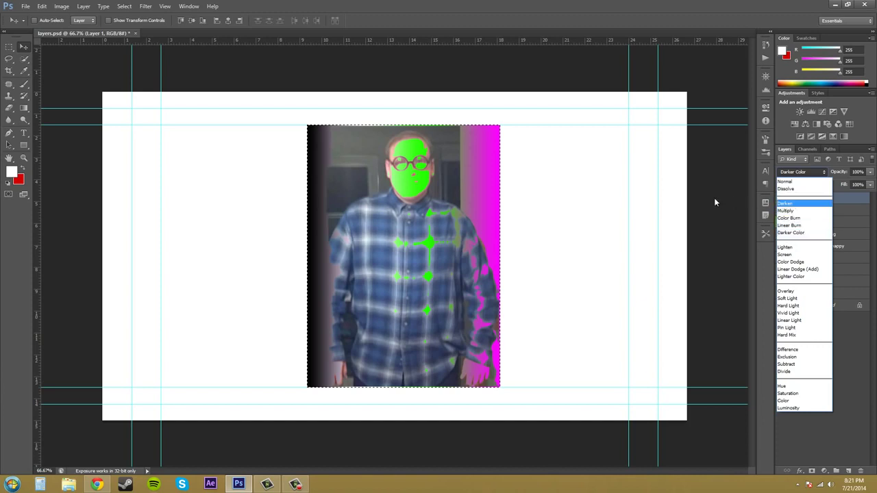
click(735, 210)
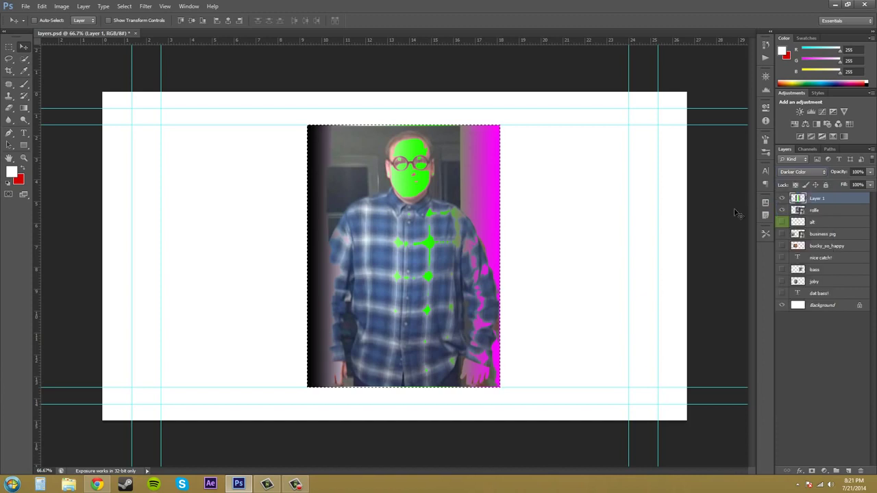
click(786, 173)
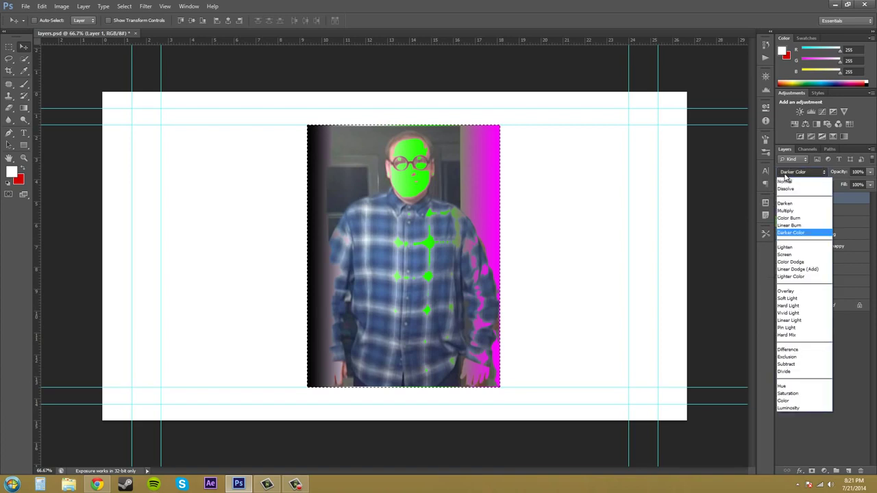
click(727, 317)
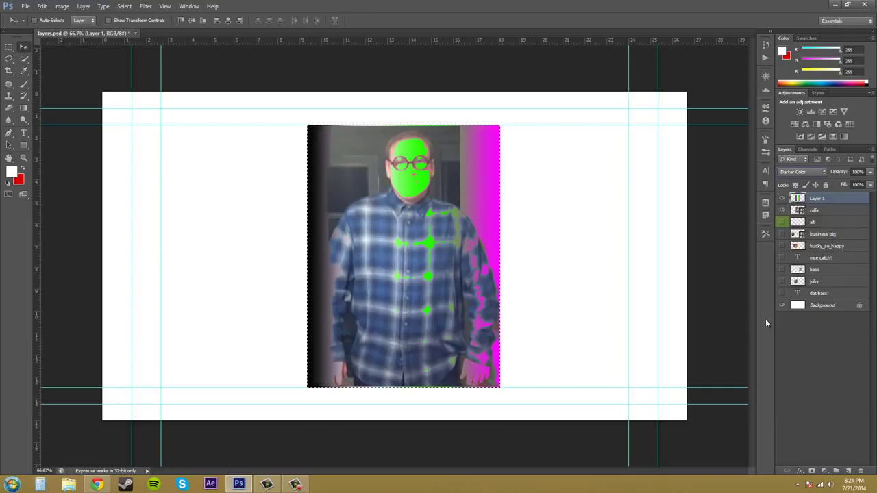